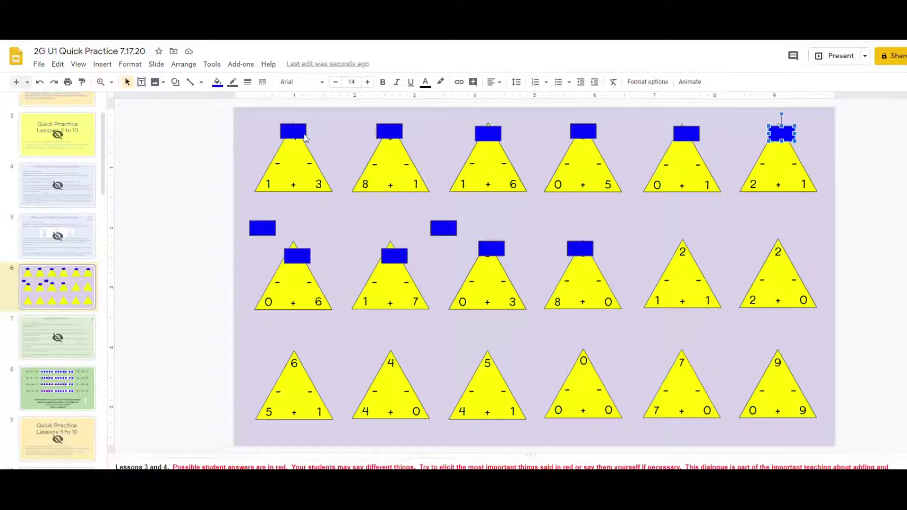
# - Move the first triangle's blue cover from its top number onto the 3
pyautogui.moveTo(292, 133)
pyautogui.mouseDown()
pyautogui.moveTo(294, 176)
pyautogui.moveTo(303, 136)
pyautogui.mouseUp()
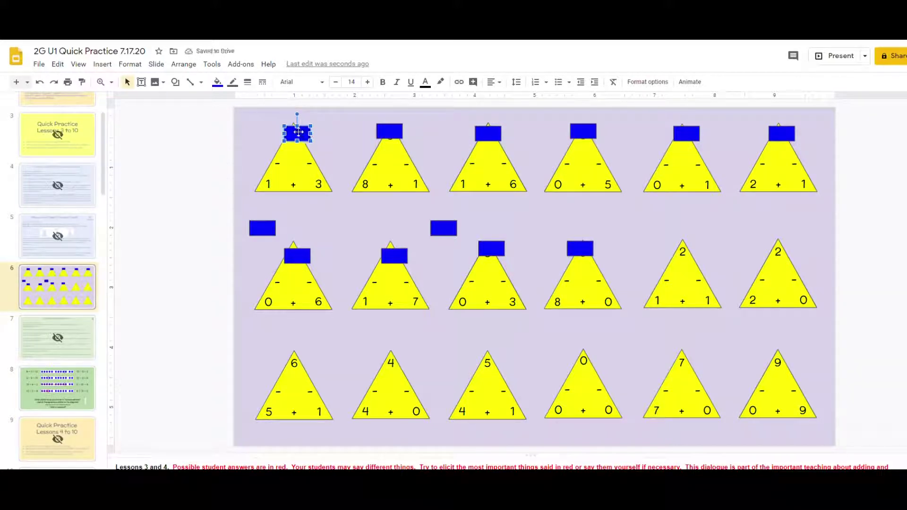
pyautogui.moveTo(307, 136); pyautogui.dragTo(304, 135)
pyautogui.moveTo(302, 137); pyautogui.dragTo(327, 188)
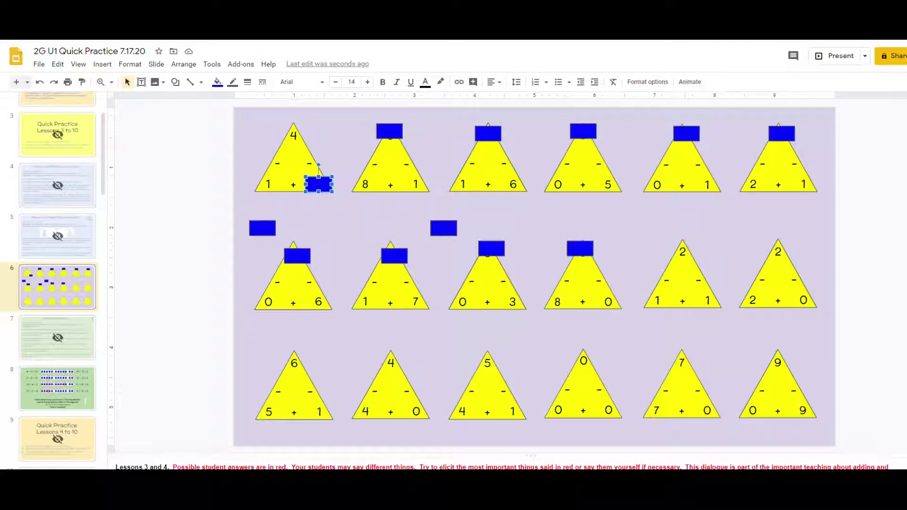
# - Switch to the Yellow Math Mountain Cards presentation, try the 9-5-4 card in Know Quickly, and return it to the card pile
pyautogui.hotkey('ctrl', 'Tab')
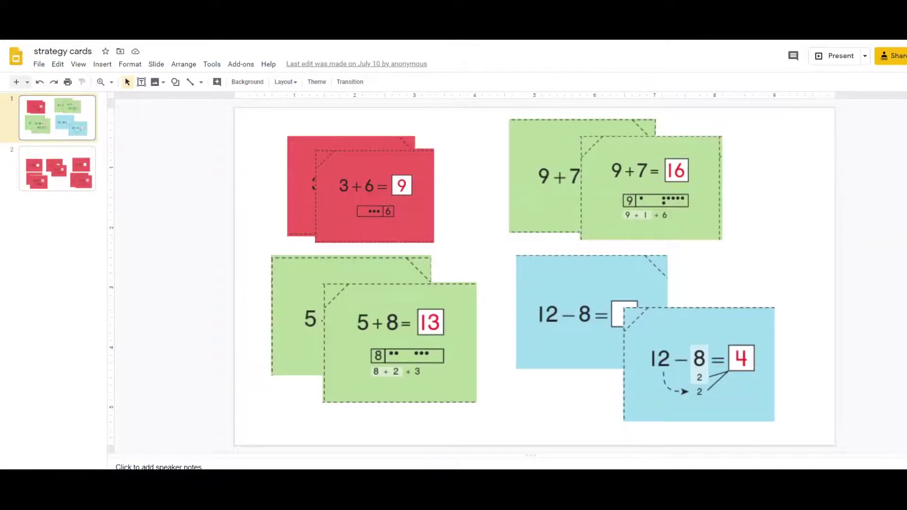
pyautogui.hotkey('ctrl', 'Tab')
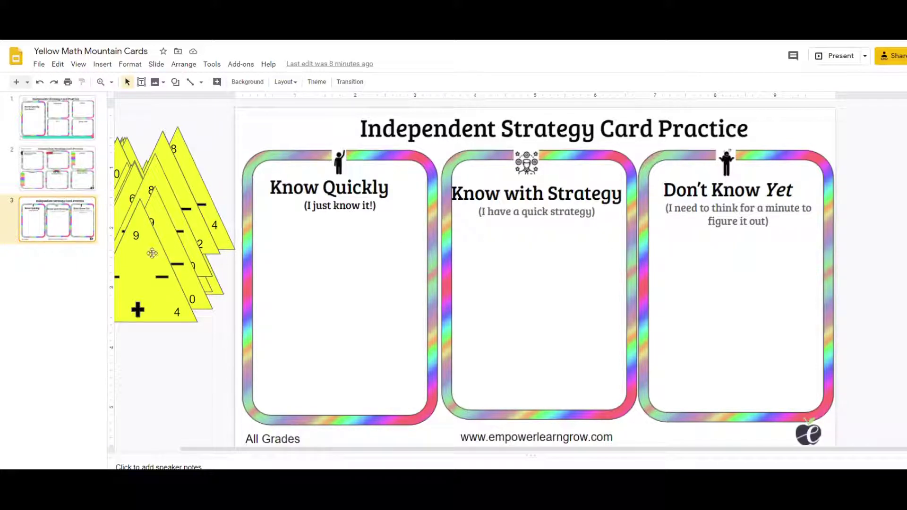
pyautogui.moveTo(152, 253); pyautogui.dragTo(337, 267)
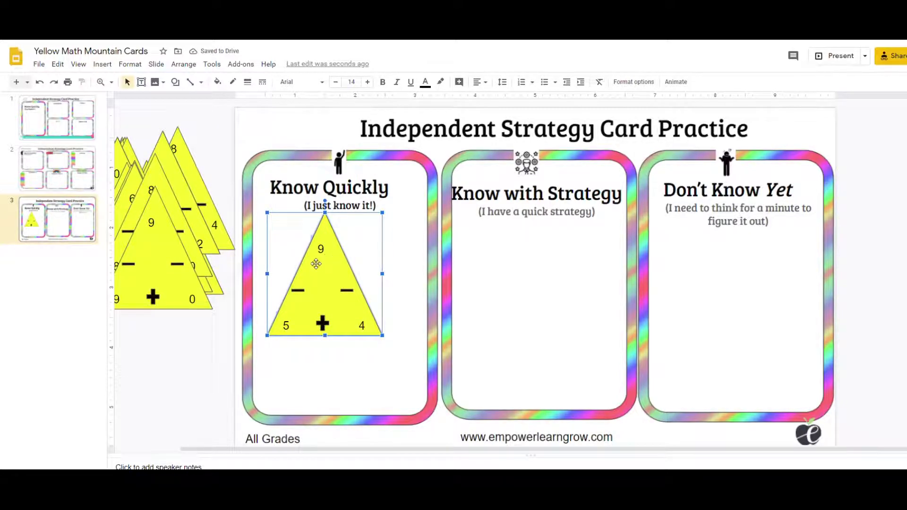
pyautogui.moveTo(163, 239); pyautogui.dragTo(168, 261)
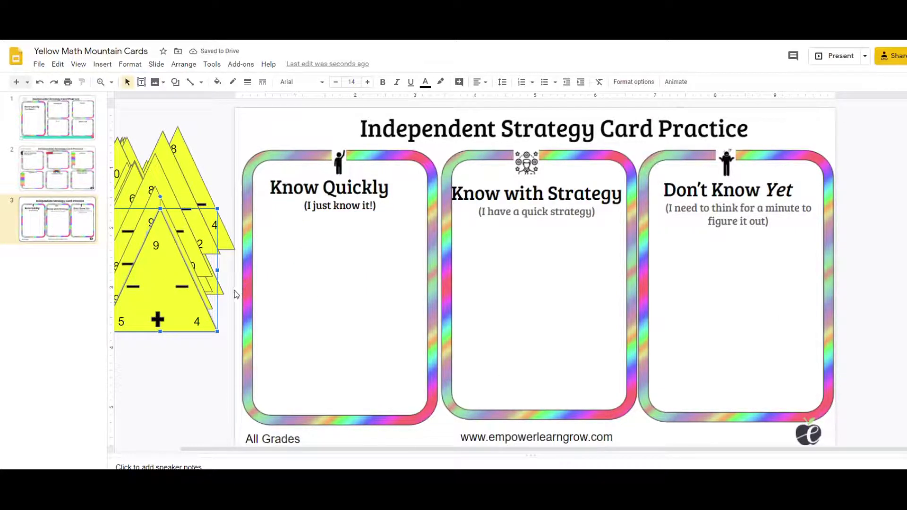
pyautogui.moveTo(166, 274)
pyautogui.mouseDown()
pyautogui.moveTo(332, 280)
pyautogui.moveTo(158, 277)
pyautogui.mouseUp()
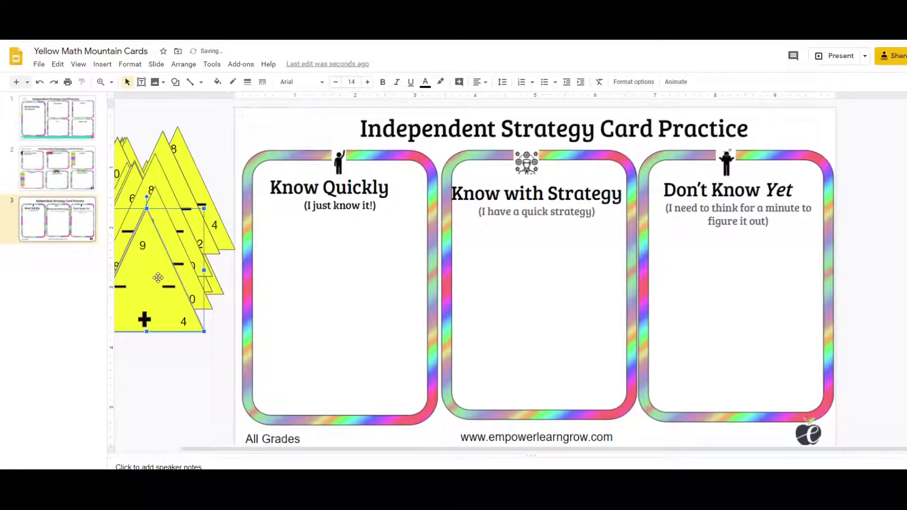
pyautogui.moveTo(152, 251); pyautogui.dragTo(168, 211)
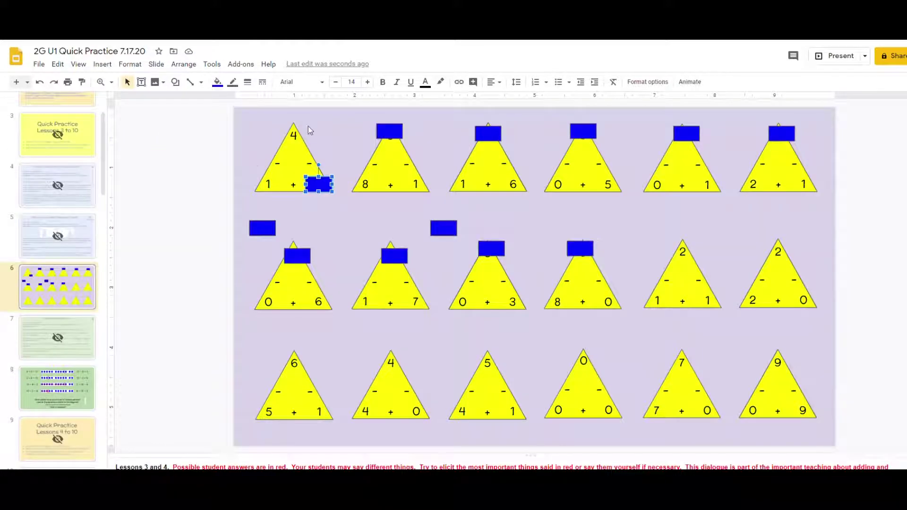
# - On slide 6 of 2G U1 Quick Practice, uncover the top numbers of the first two triangles and stack their blue covers above the second row
pyautogui.moveTo(318, 184); pyautogui.dragTo(291, 134)
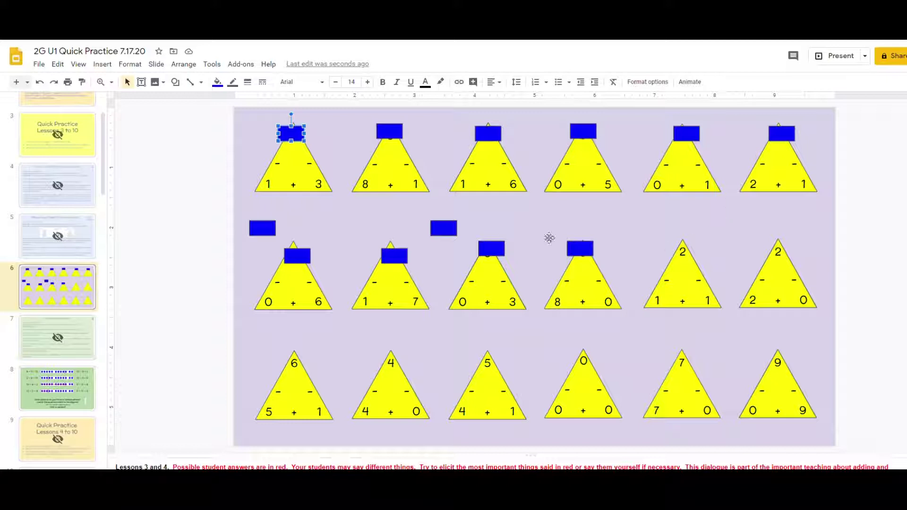
pyautogui.click(345, 224)
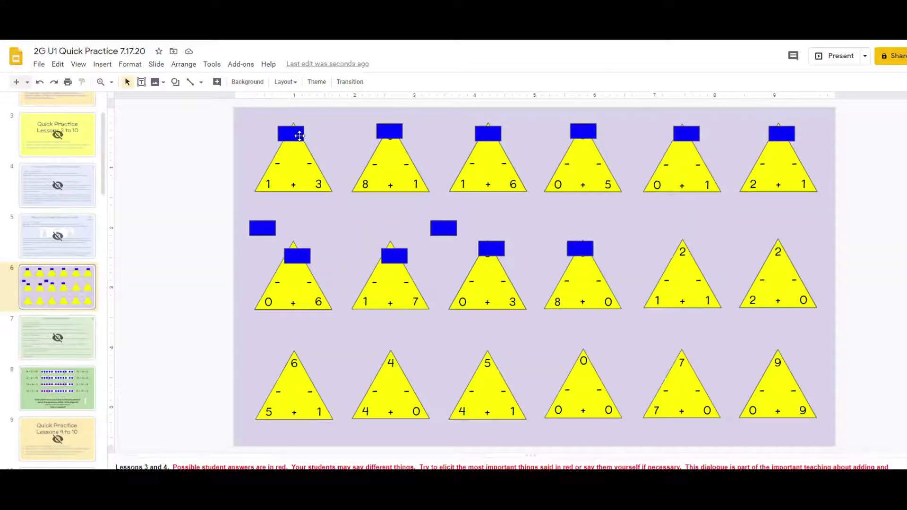
pyautogui.moveTo(300, 136); pyautogui.dragTo(270, 228)
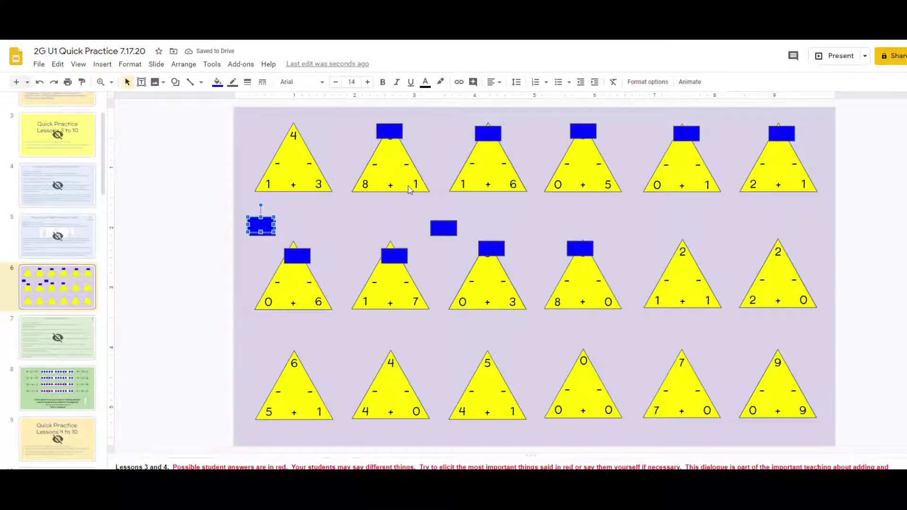
pyautogui.moveTo(390, 131); pyautogui.dragTo(271, 204)
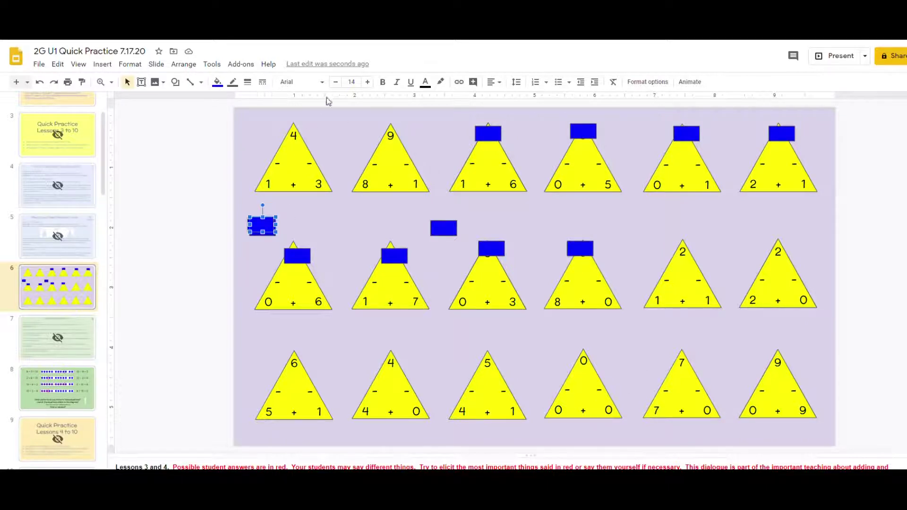
# - View the Lessons 4 to 10 title on slide 9 and the triangle cards on slide 10, and return to slide 6
pyautogui.scroll(-5, 76, 293)
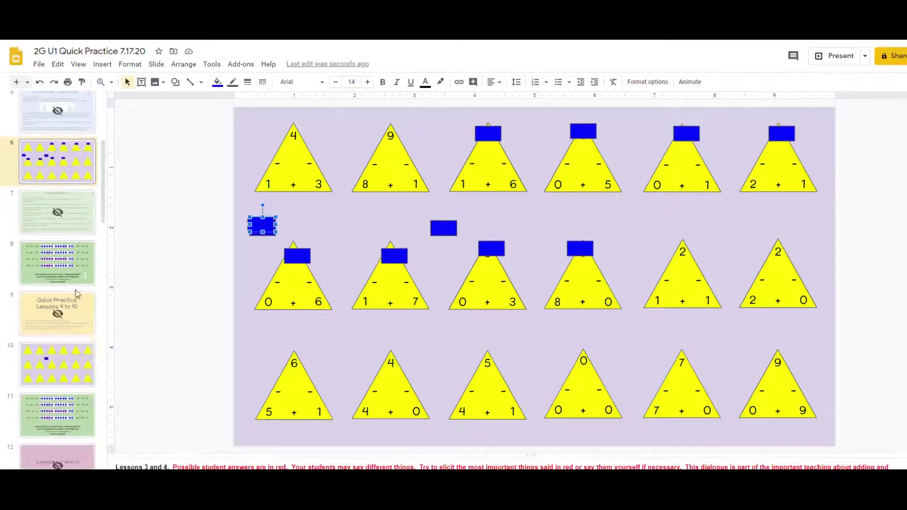
pyautogui.click(72, 252)
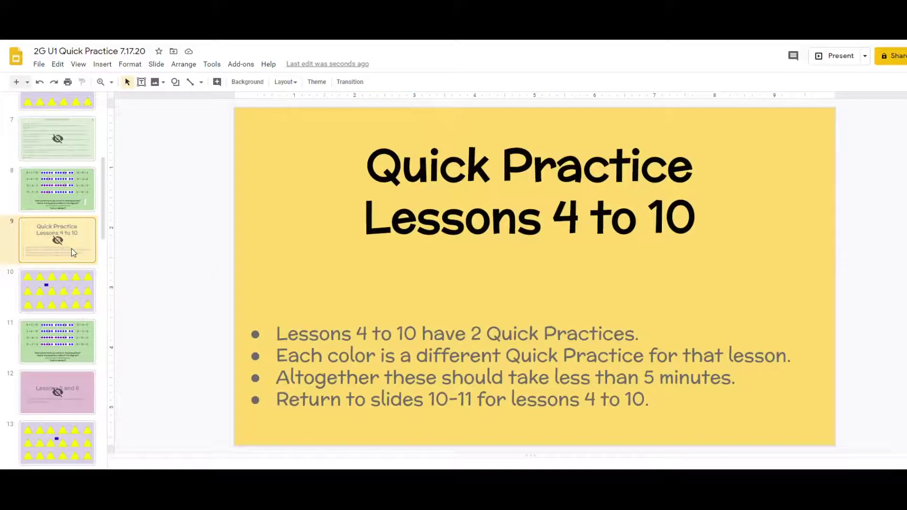
pyautogui.click(69, 285)
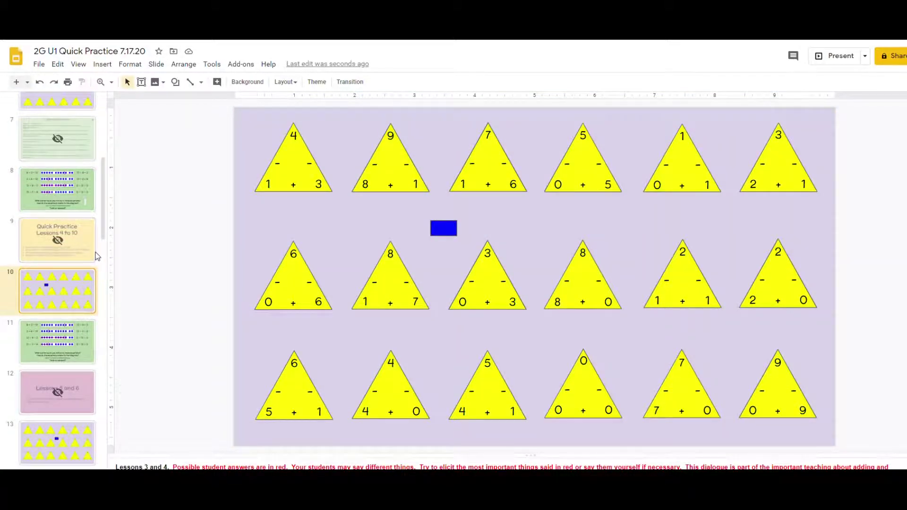
pyautogui.scroll(6, 97, 256)
pyautogui.click(71, 325)
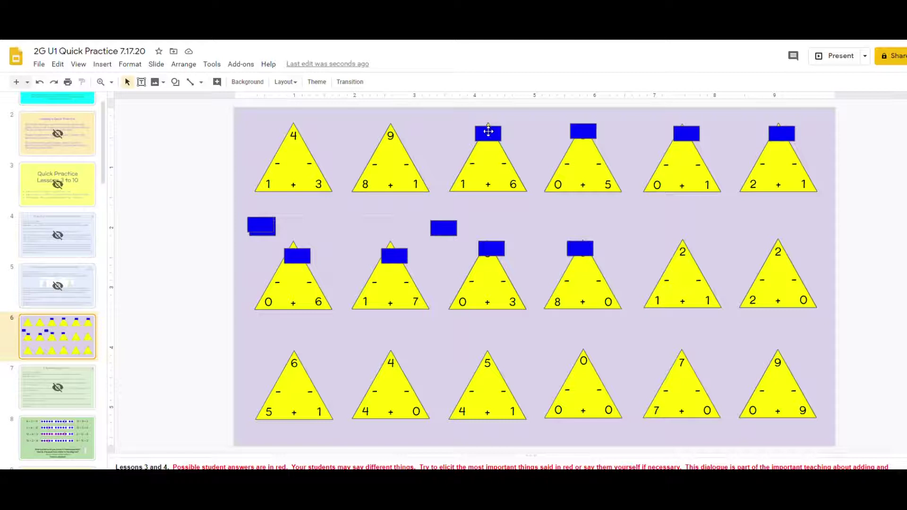
# - Place blue covers over the lower-right addends of the first five triangles in the top row, leaving their top numbers uncovered
pyautogui.moveTo(487, 132); pyautogui.dragTo(487, 132)
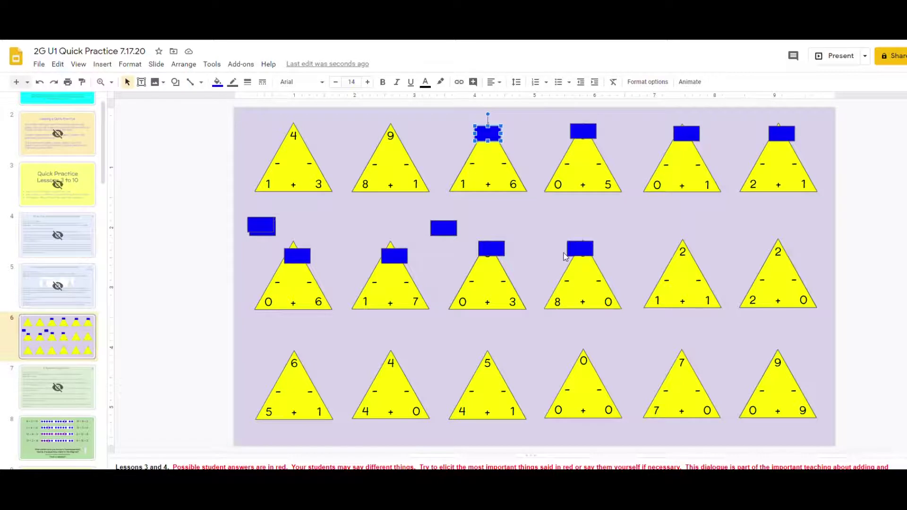
pyautogui.click(517, 233)
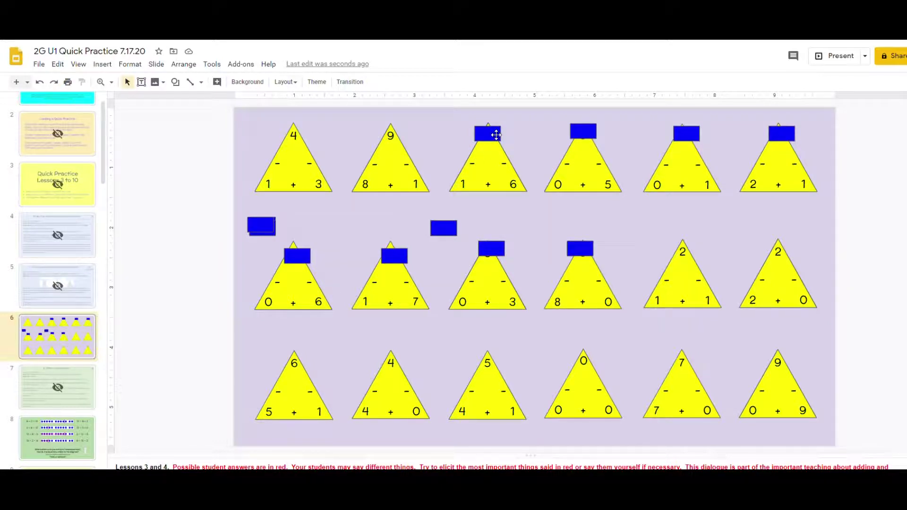
pyautogui.moveTo(496, 135); pyautogui.dragTo(331, 185)
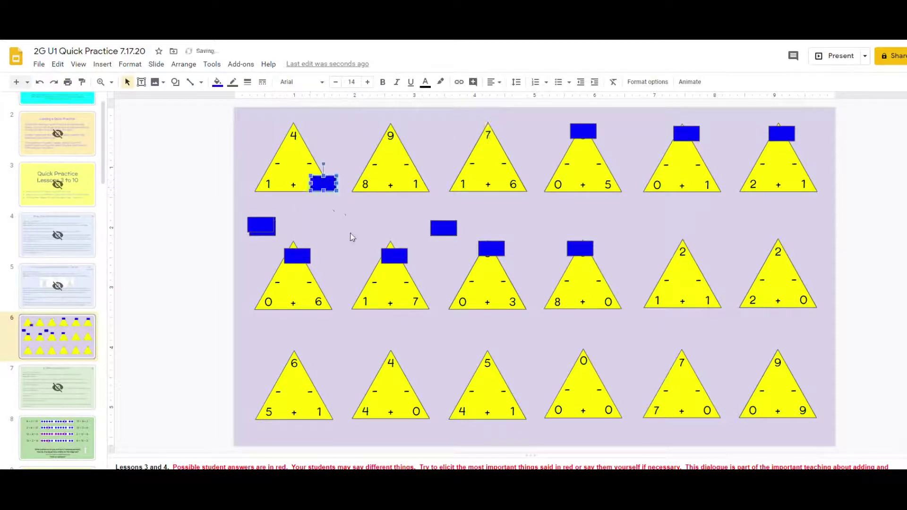
pyautogui.moveTo(451, 229); pyautogui.dragTo(434, 185)
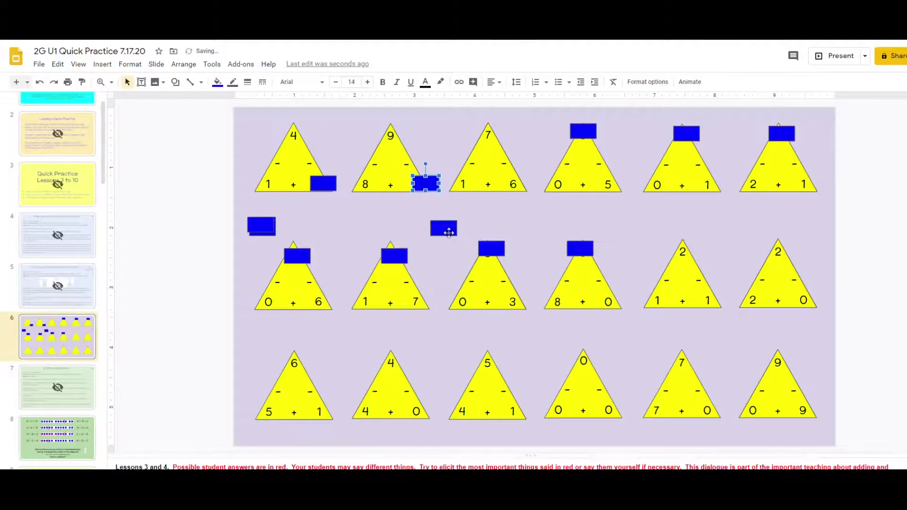
pyautogui.moveTo(449, 232); pyautogui.dragTo(523, 189)
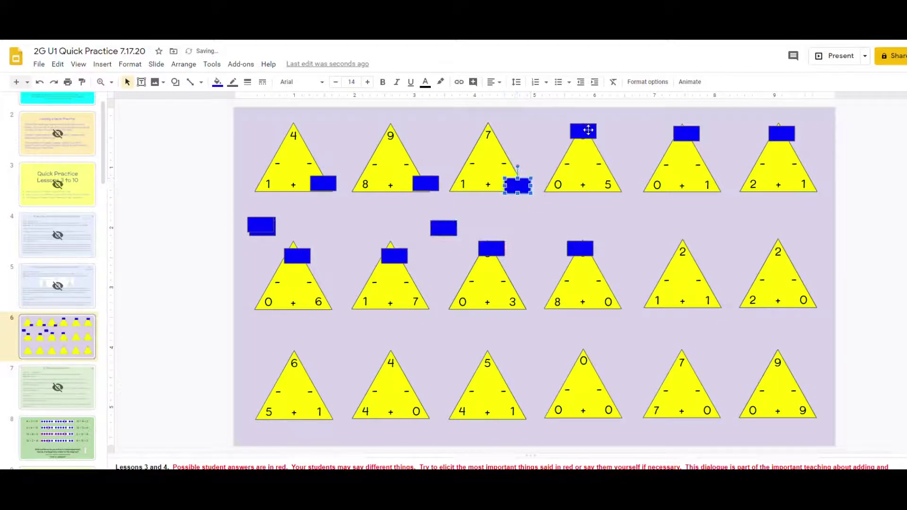
pyautogui.moveTo(588, 130); pyautogui.dragTo(609, 189)
pyautogui.moveTo(686, 134); pyautogui.dragTo(711, 186)
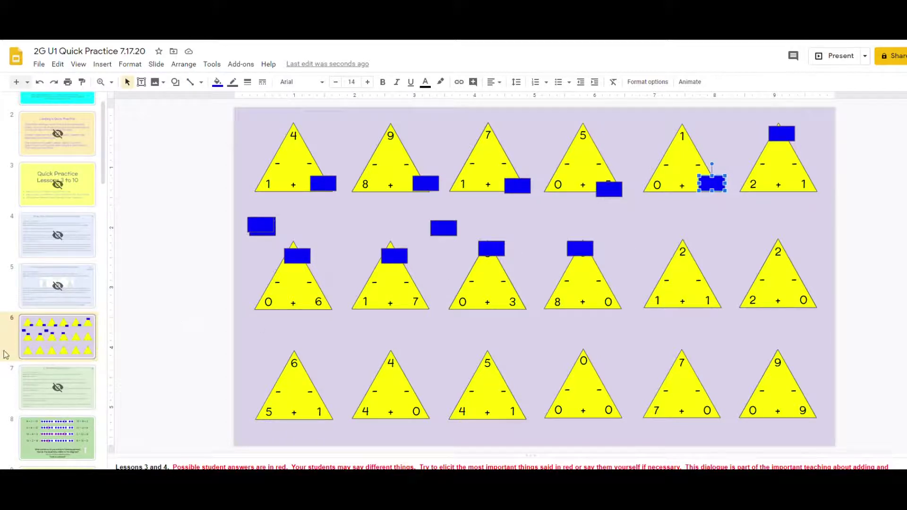
# - View the blue math mountain cards on slide 26 and go back to the earlier slides
pyautogui.scroll(-15, 24, 331)
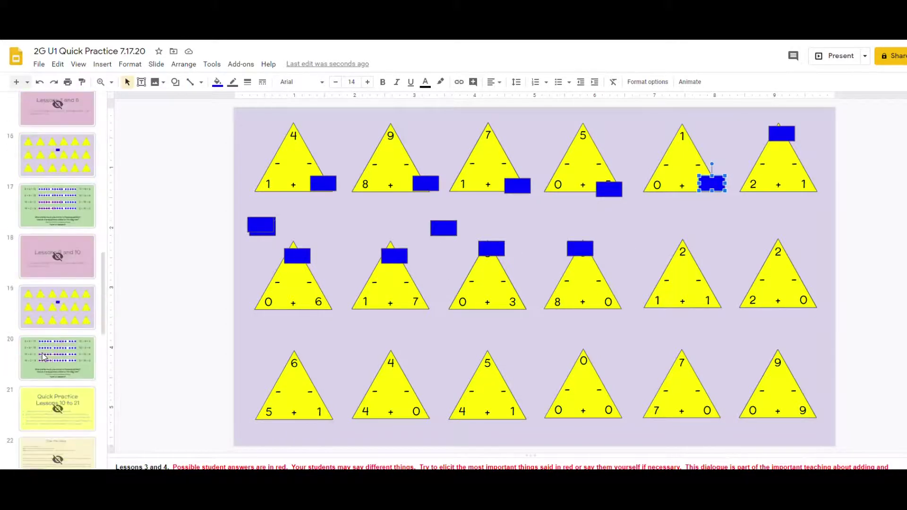
pyautogui.scroll(-4, 42, 353)
pyautogui.click(69, 275)
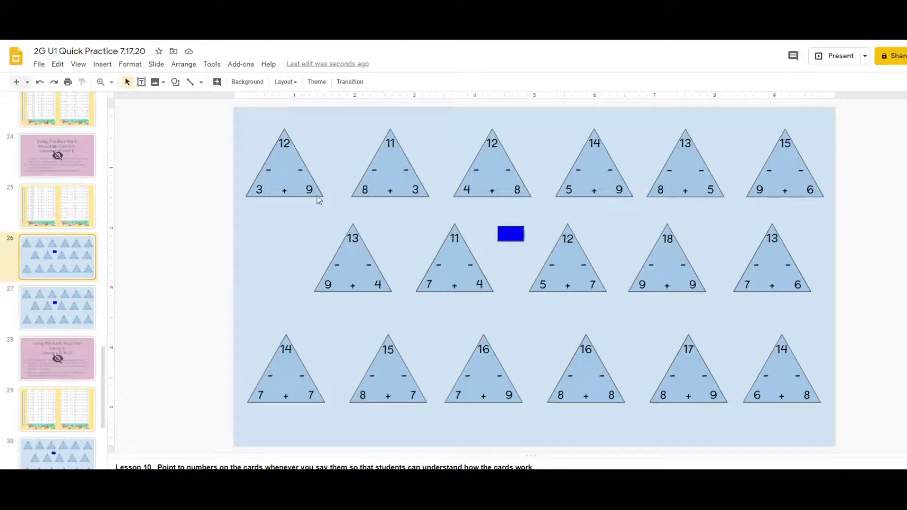
pyautogui.scroll(4, 41, 250)
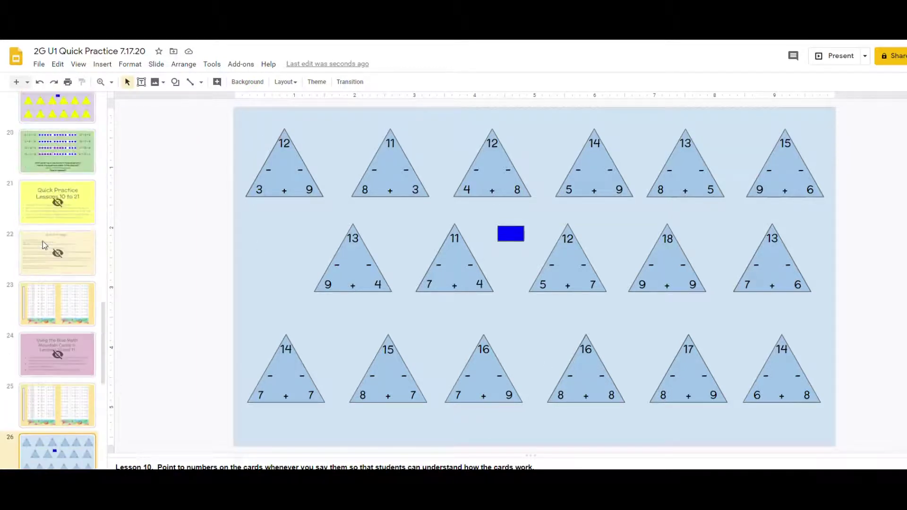
pyautogui.click(57, 135)
pyautogui.click(60, 117)
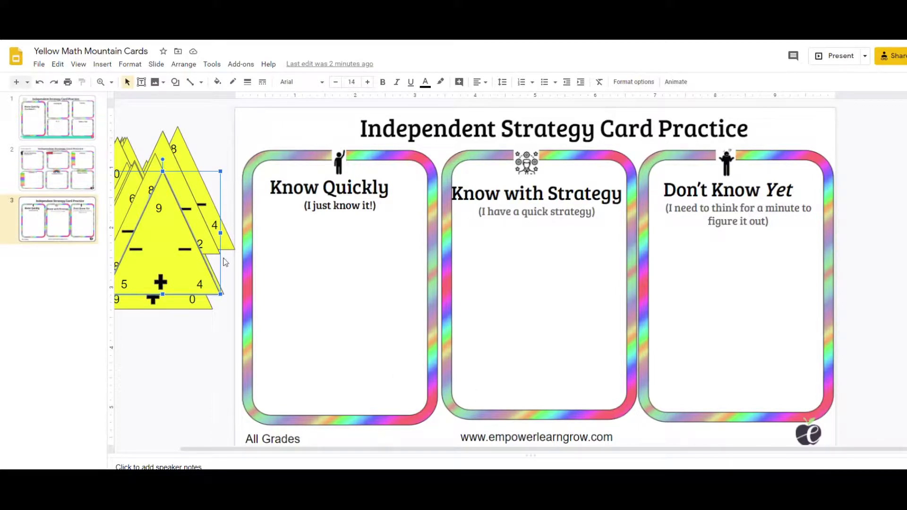
# - On slide 2 of Yellow Math Mountain Cards, place the 9-5-4 card in Counting On, 8-8-0 in Know Quickly and 8-4-4 in Doubles
pyautogui.click(54, 185)
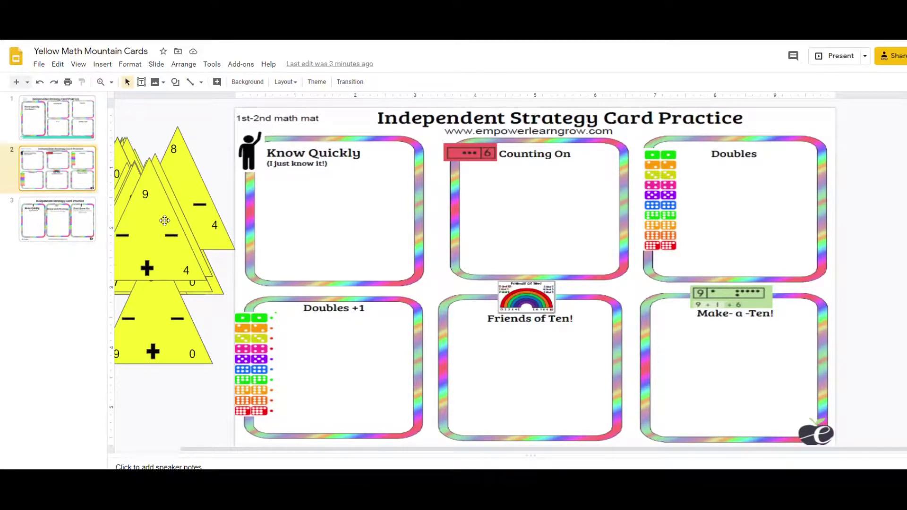
pyautogui.moveTo(164, 221); pyautogui.dragTo(385, 209)
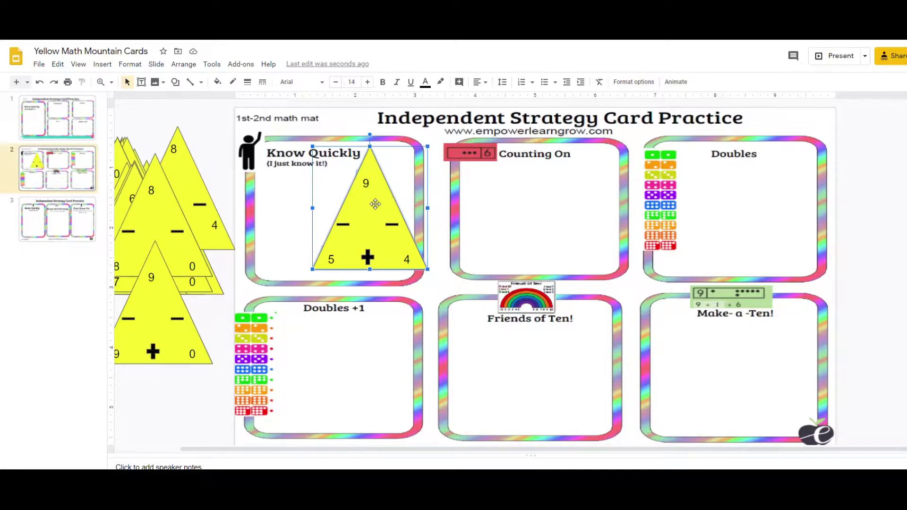
pyautogui.moveTo(376, 204); pyautogui.dragTo(536, 216)
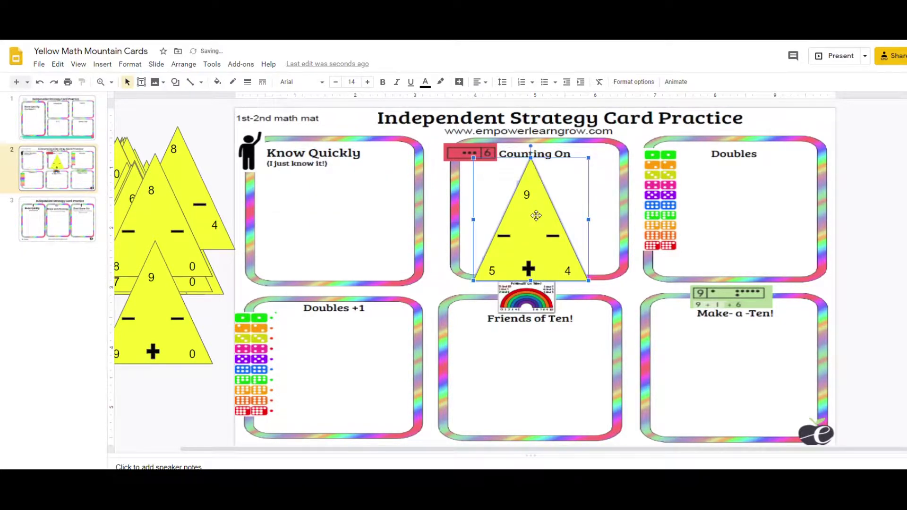
pyautogui.moveTo(170, 220); pyautogui.dragTo(299, 224)
pyautogui.moveTo(183, 183); pyautogui.dragTo(762, 221)
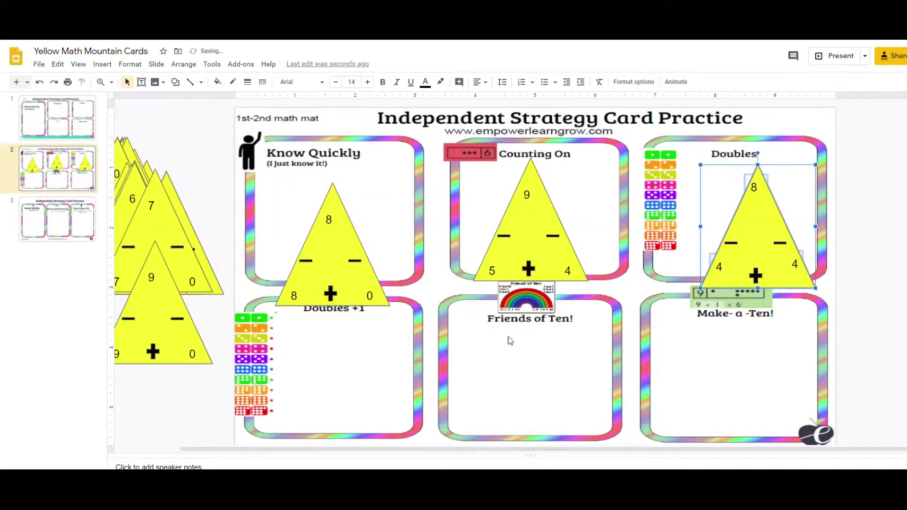
# - Pull the 7-7-0, 6-6-0 and 9-9-0 cards out of the pile toward the Know Quickly box
pyautogui.moveTo(163, 225); pyautogui.dragTo(260, 221)
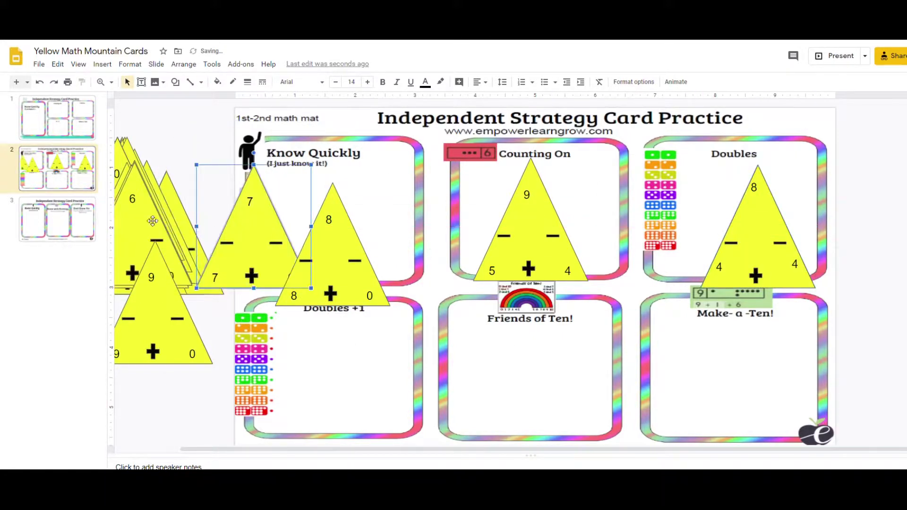
pyautogui.moveTo(148, 220); pyautogui.dragTo(217, 141)
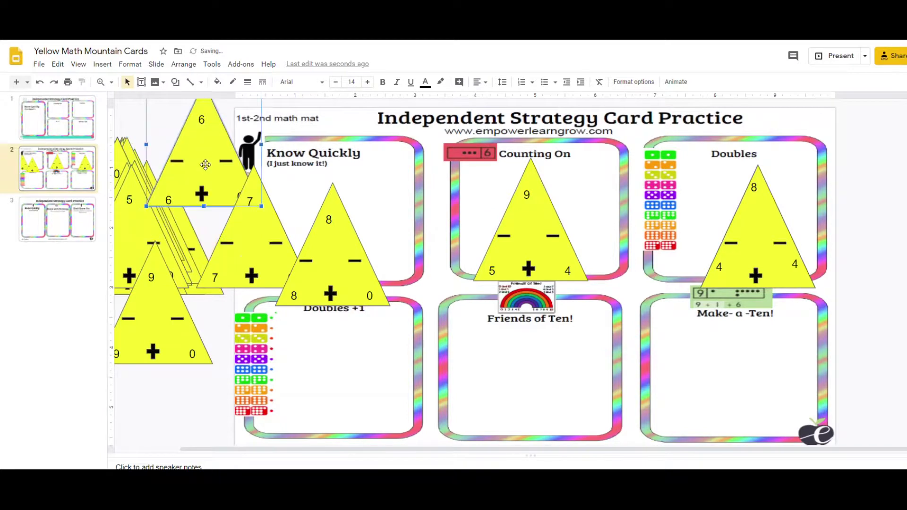
pyautogui.click(151, 296)
pyautogui.moveTo(155, 304); pyautogui.dragTo(235, 281)
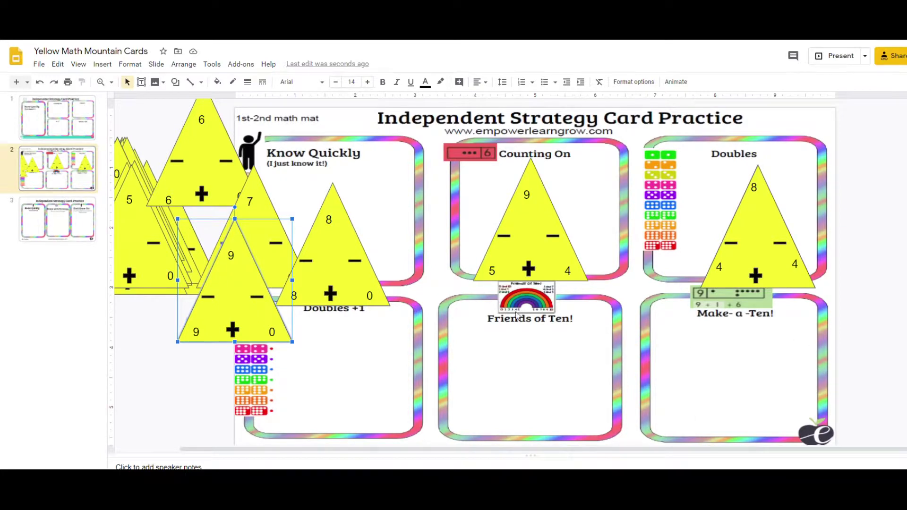
# - Return all the sorted cards from the mat to the pile beside the slide, clearing every strategy box
pyautogui.moveTo(352, 218); pyautogui.dragTo(181, 215)
pyautogui.moveTo(238, 308); pyautogui.dragTo(179, 269)
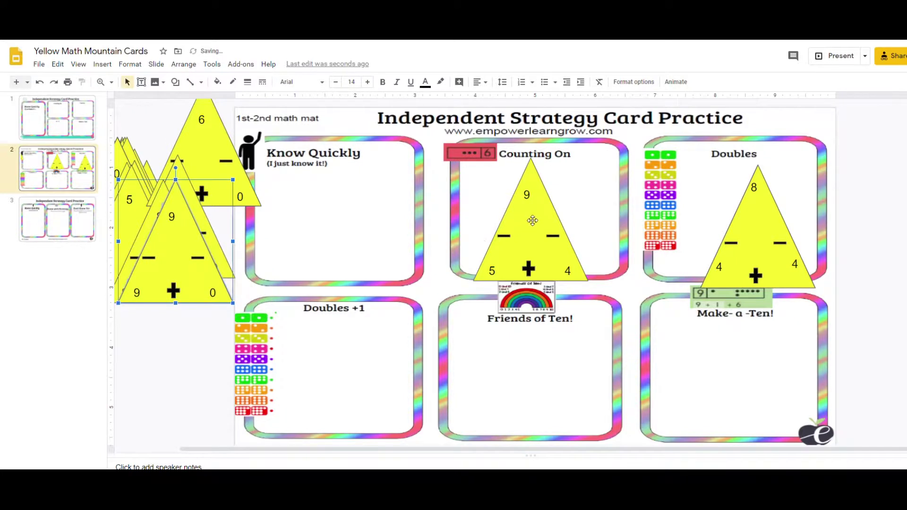
pyautogui.moveTo(533, 221); pyautogui.dragTo(175, 218)
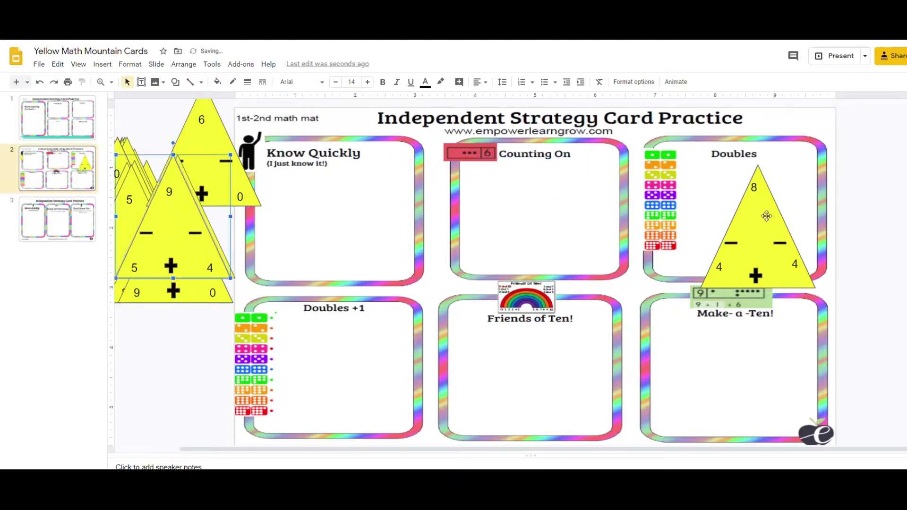
pyautogui.moveTo(766, 216); pyautogui.dragTo(164, 187)
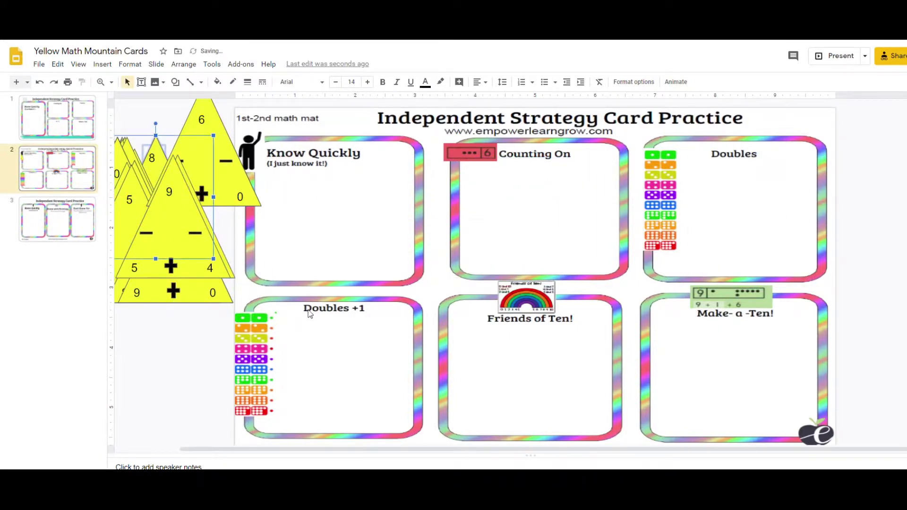
pyautogui.moveTo(216, 126); pyautogui.dragTo(172, 147)
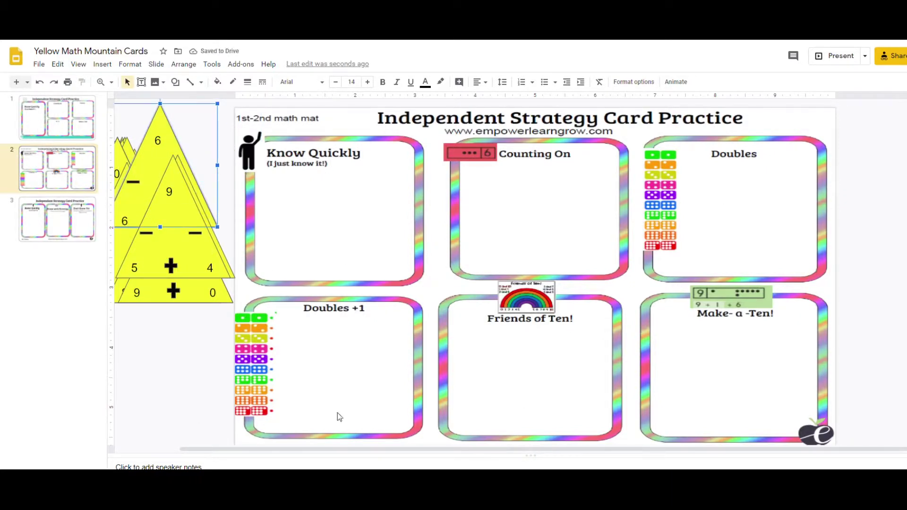
# - Try the 9-5-4 card in the Know Quickly box and move it into the Counting On box
pyautogui.moveTo(181, 253); pyautogui.dragTo(329, 227)
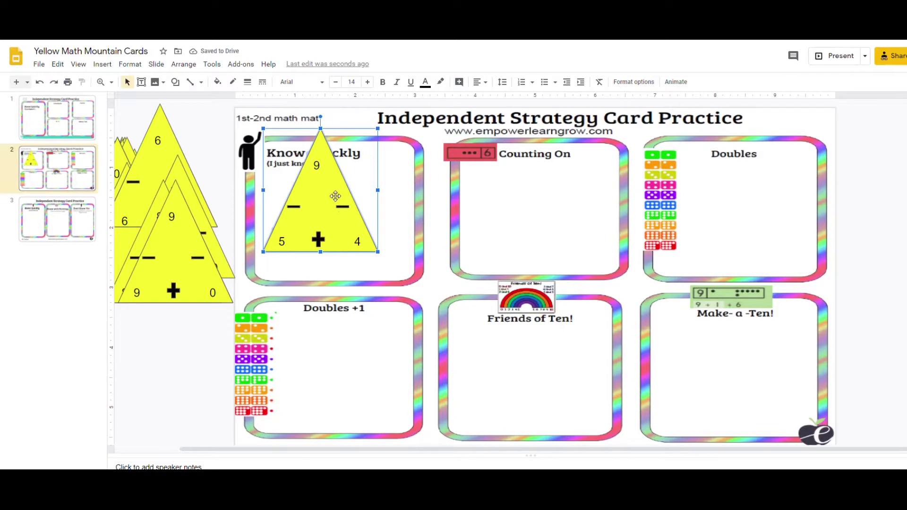
pyautogui.moveTo(335, 195); pyautogui.dragTo(337, 216)
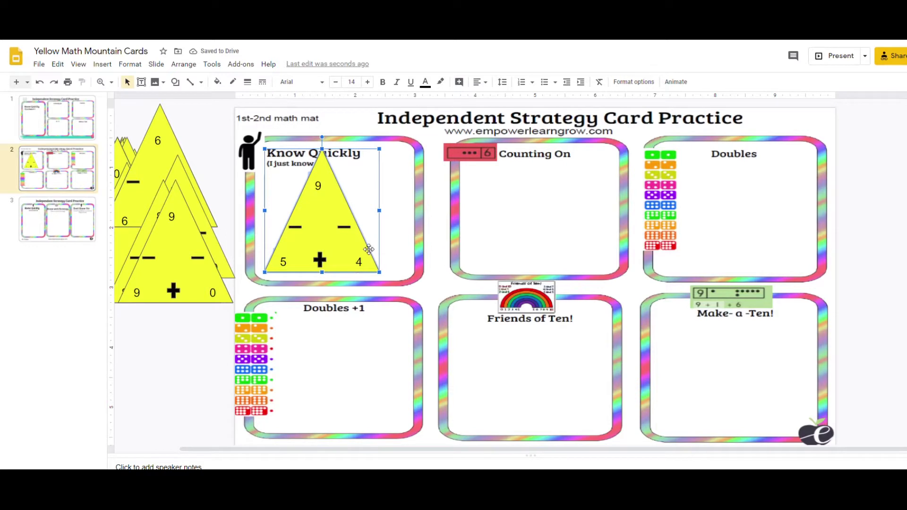
pyautogui.moveTo(338, 214); pyautogui.dragTo(562, 219)
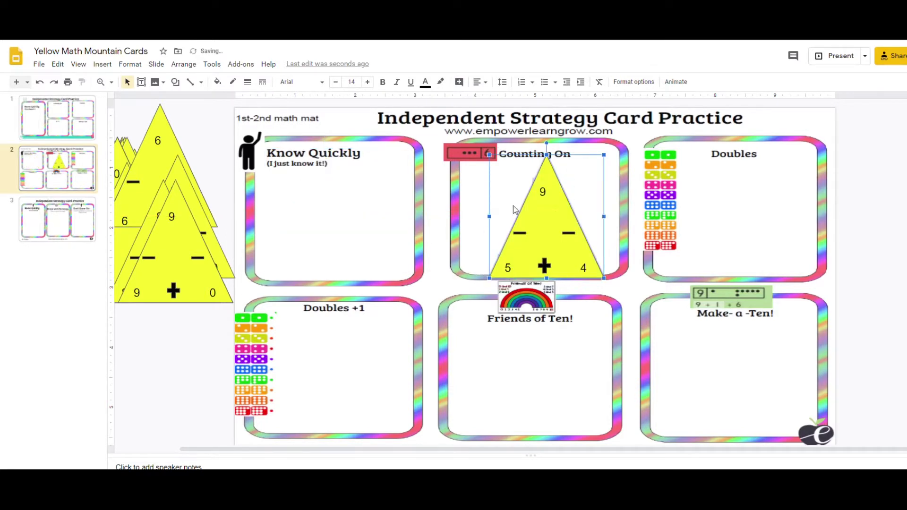